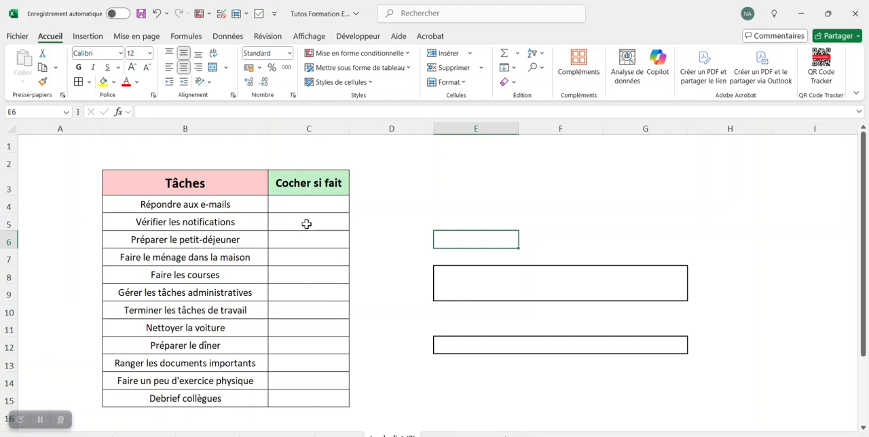
- Insert checkboxes in cells C4:C15 and tick the one for "Faire le ménage dans la maison"
drag(312, 205, 310, 401)
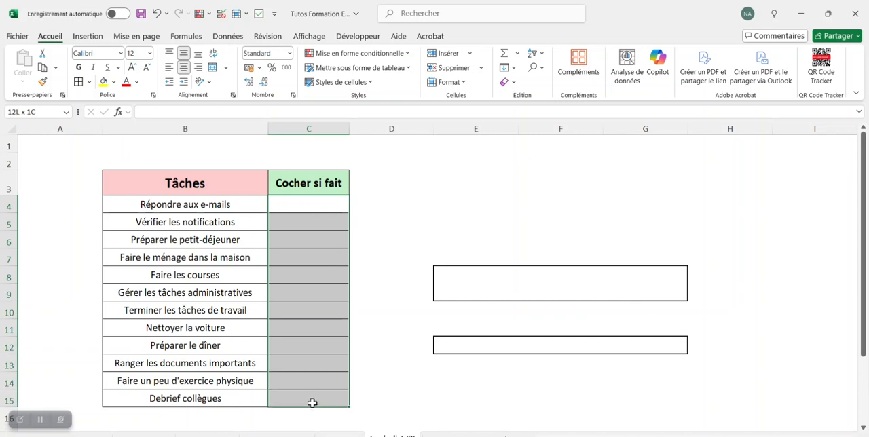
click(88, 36)
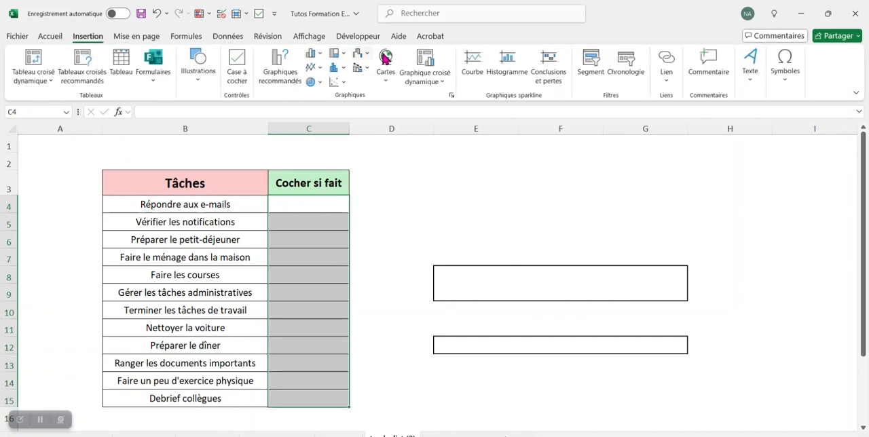
click(236, 68)
click(434, 180)
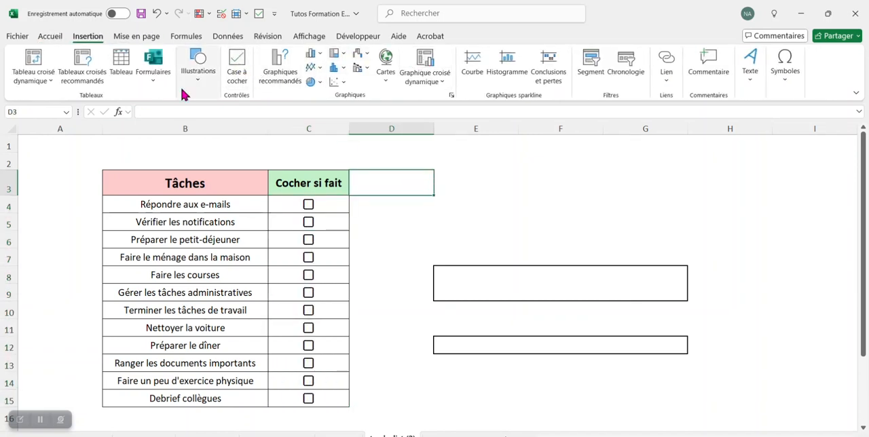
click(50, 36)
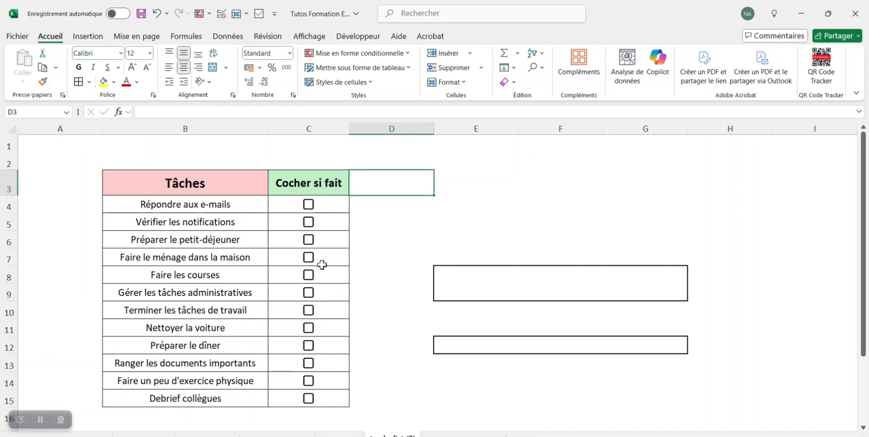
click(308, 258)
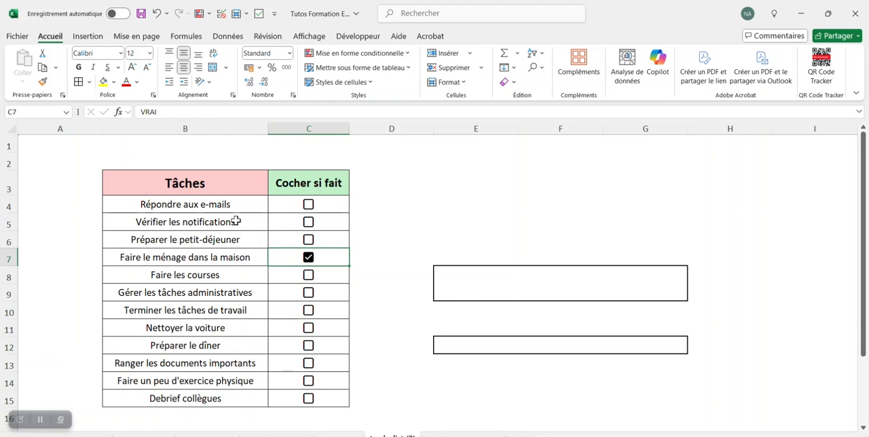
- Create a formula-based conditional formatting rule for B4:C15 using the formula =$c4=vrai
drag(178, 204, 311, 396)
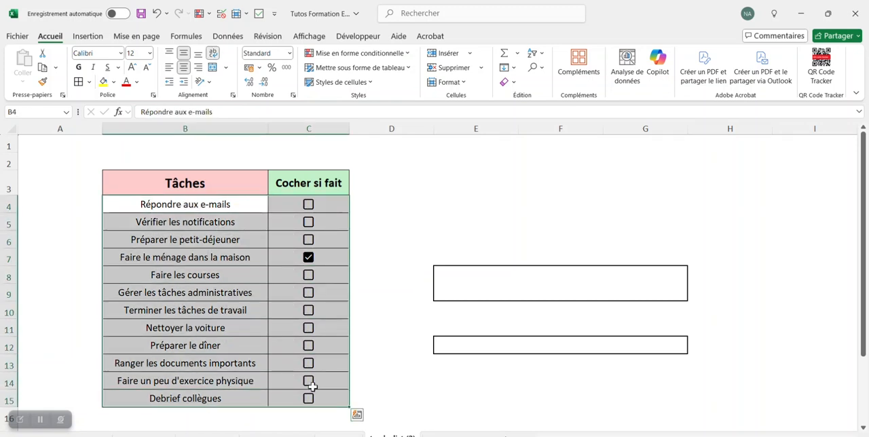
click(368, 57)
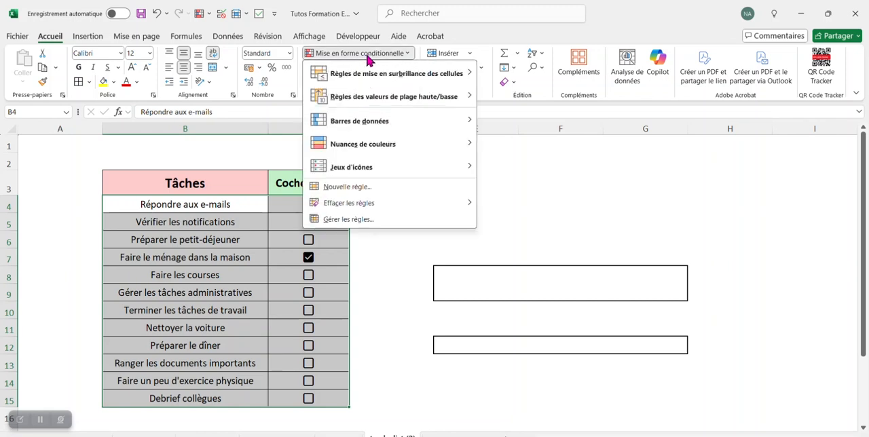
click(366, 185)
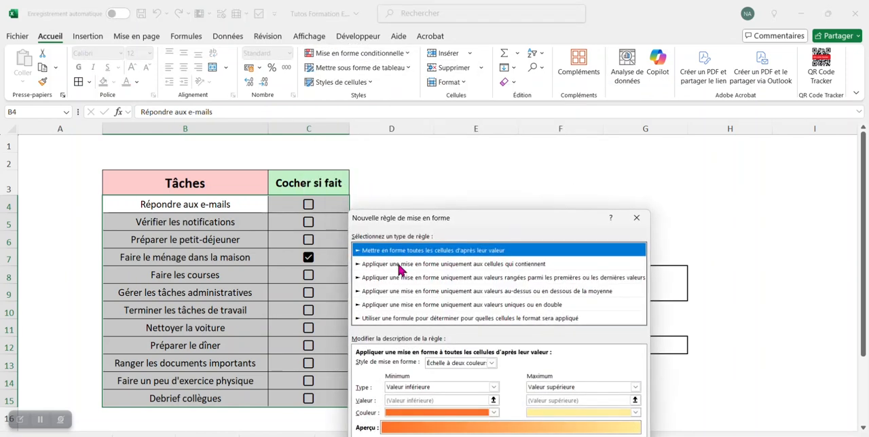
click(418, 318)
drag(456, 220, 503, 206)
click(663, 282)
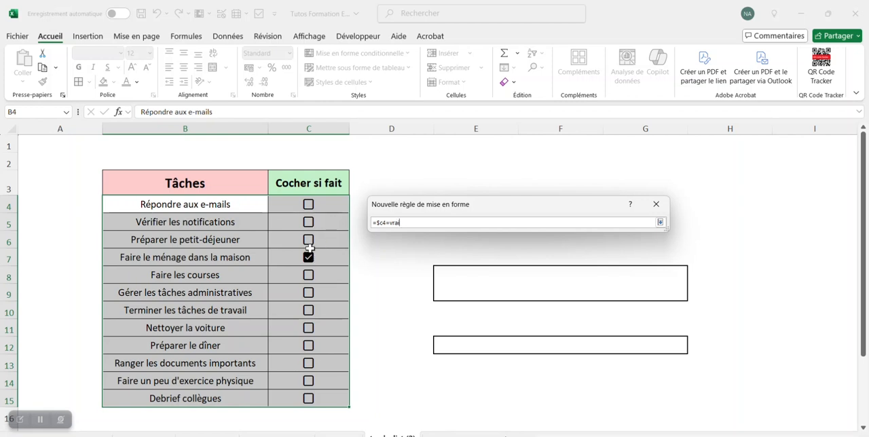
click(660, 224)
drag(543, 203, 556, 101)
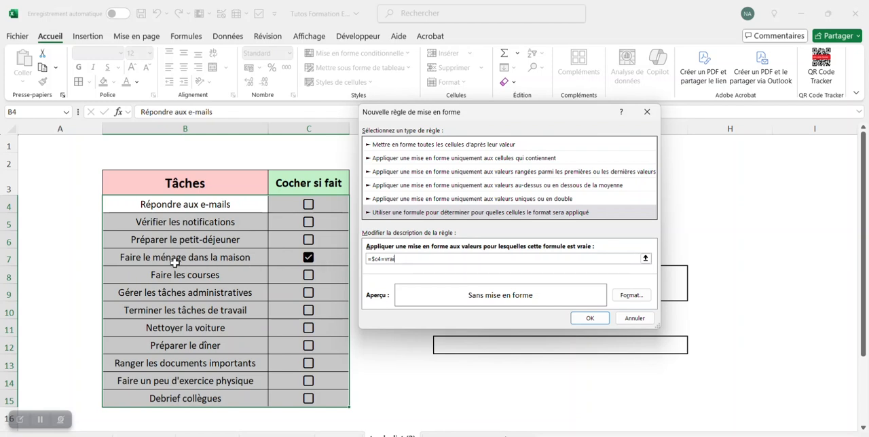
- Give the rule a light grey fill with strikethrough (Barré) and italic text, and apply it
click(631, 295)
click(465, 118)
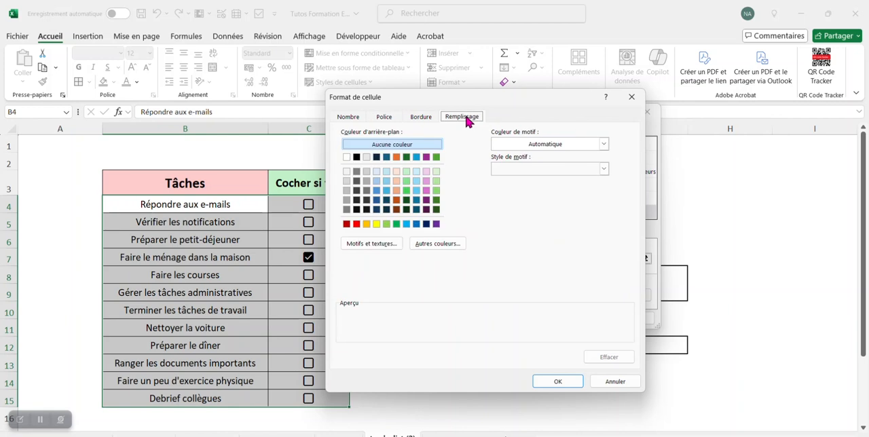
click(346, 181)
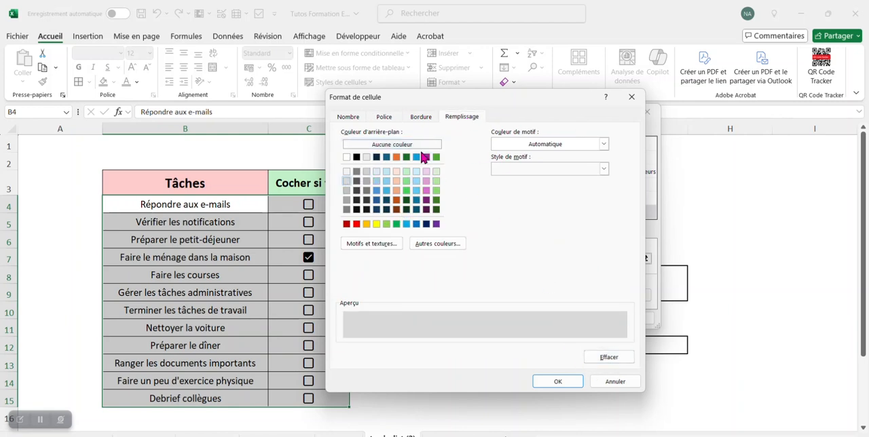
click(384, 117)
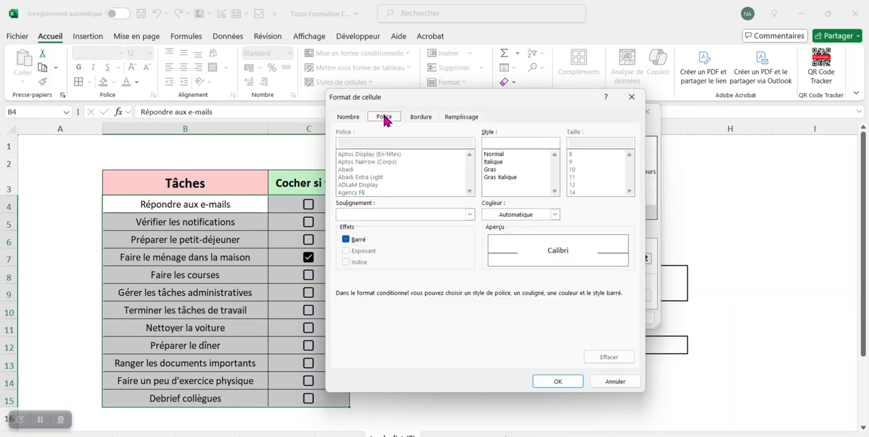
click(345, 240)
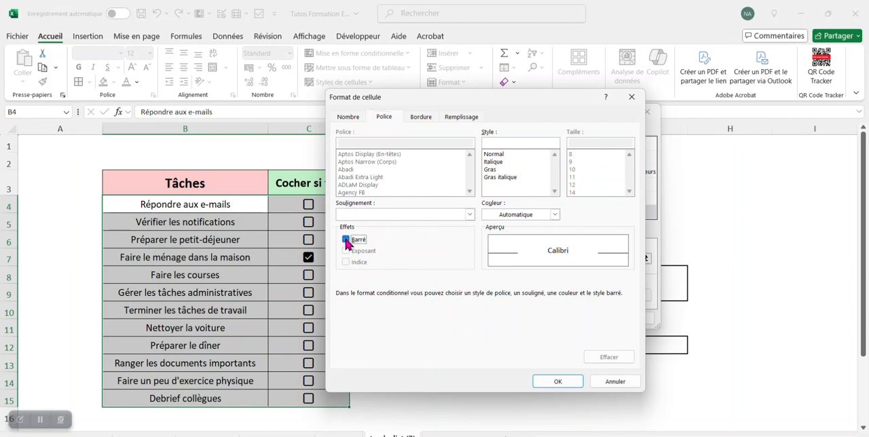
click(503, 163)
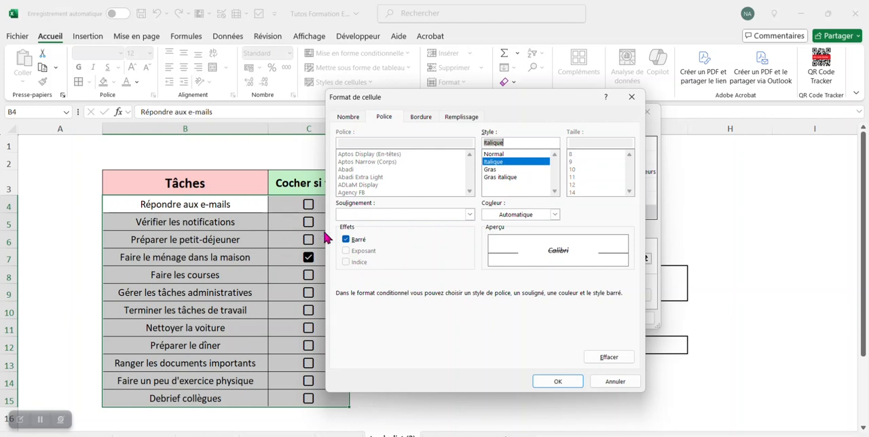
click(559, 382)
click(594, 319)
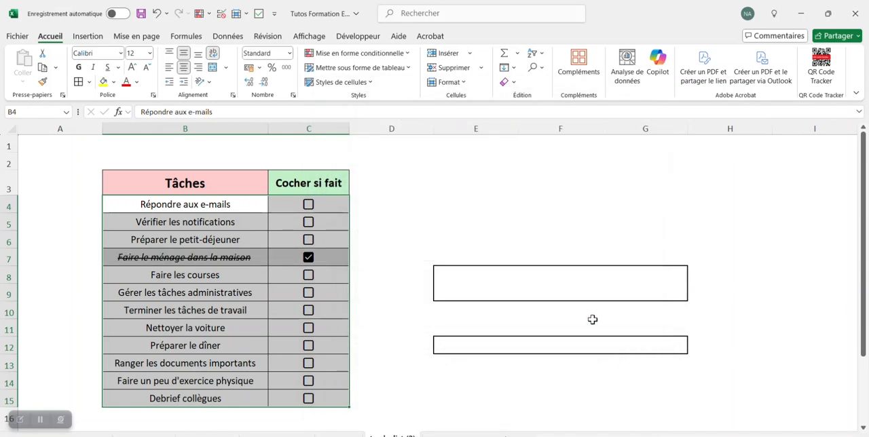
- Tick the checkbox for the task "Gérer les tâches administratives"
click(488, 203)
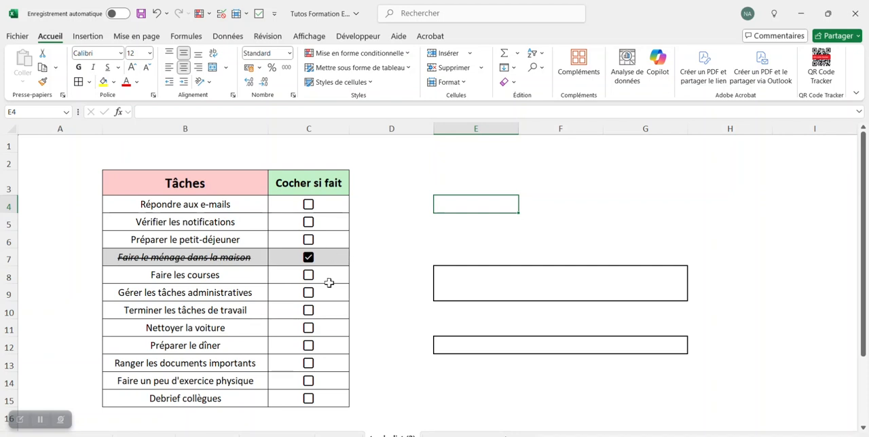
click(309, 293)
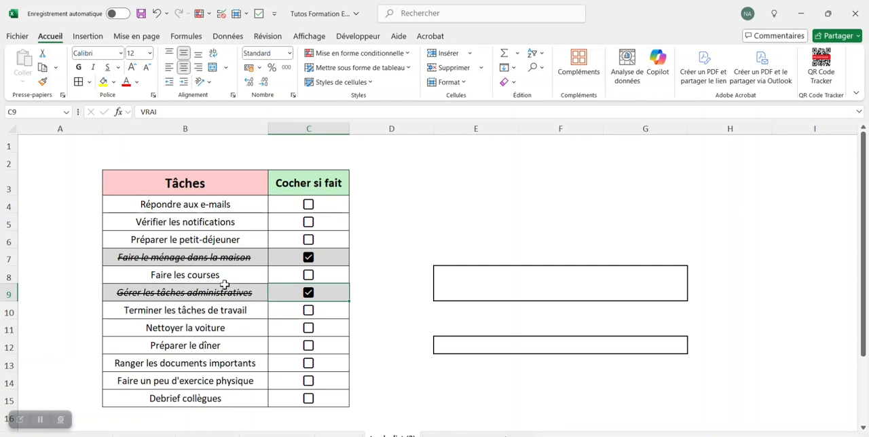
- Start a data bar (Barre de données) formatting rule for the merged cell E8, with the minimum type Nombre and value 0
click(468, 283)
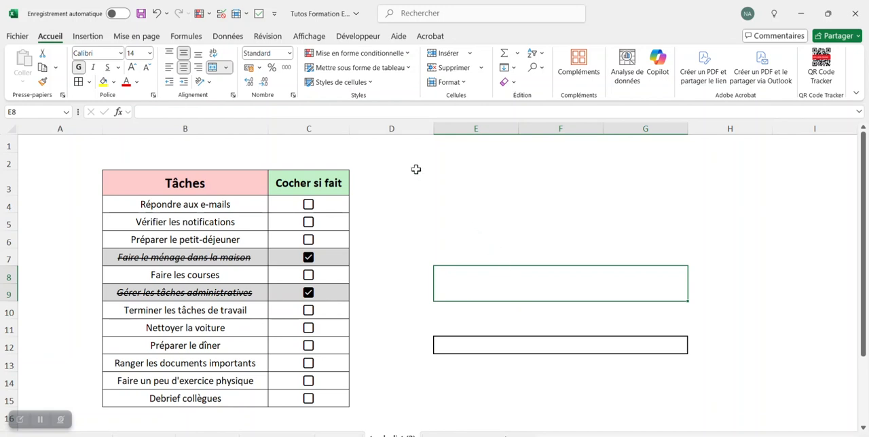
click(353, 54)
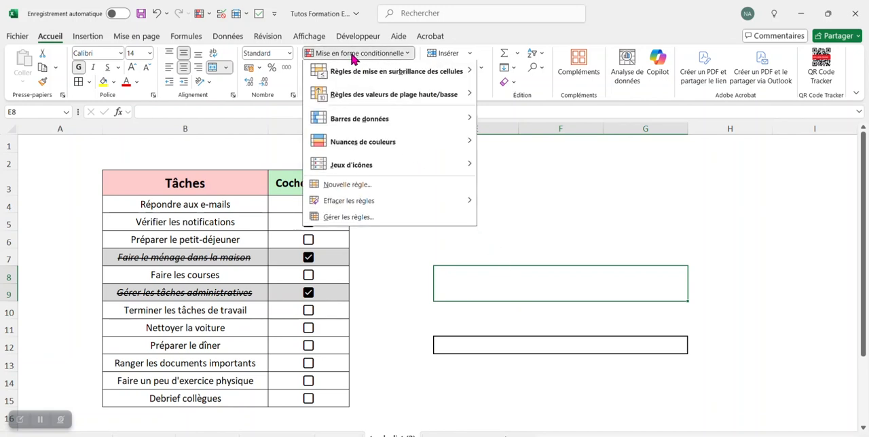
click(399, 187)
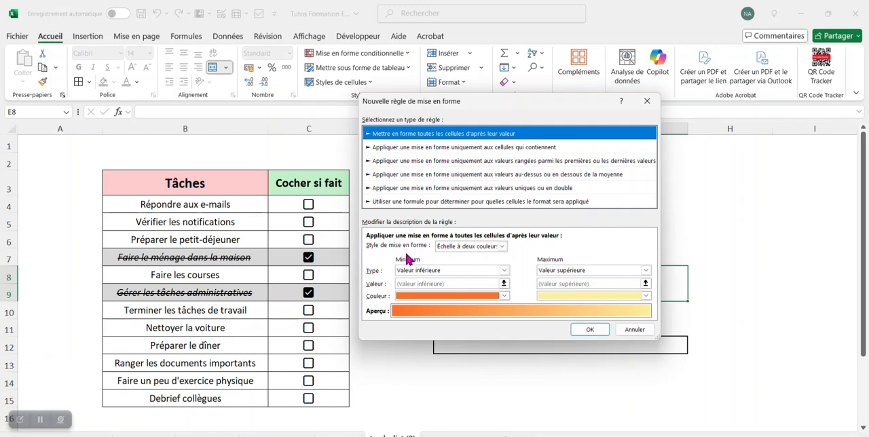
click(502, 246)
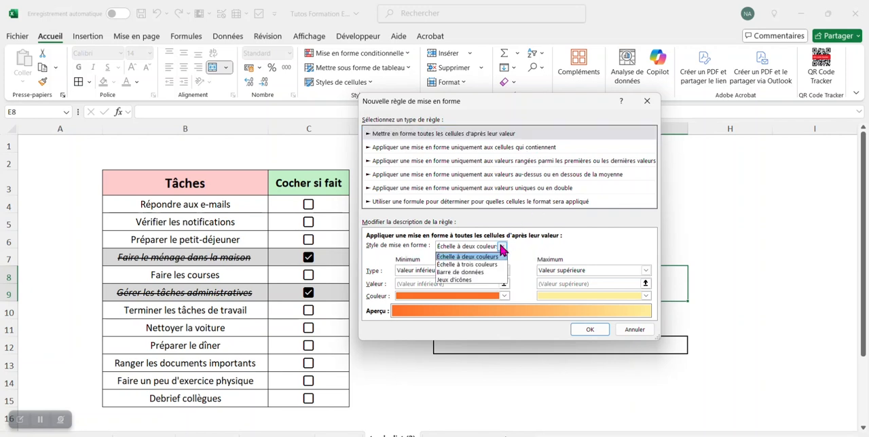
click(479, 272)
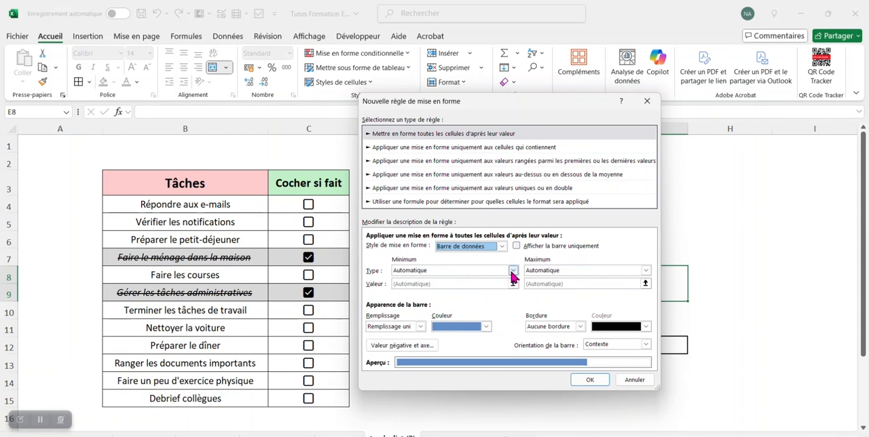
click(513, 271)
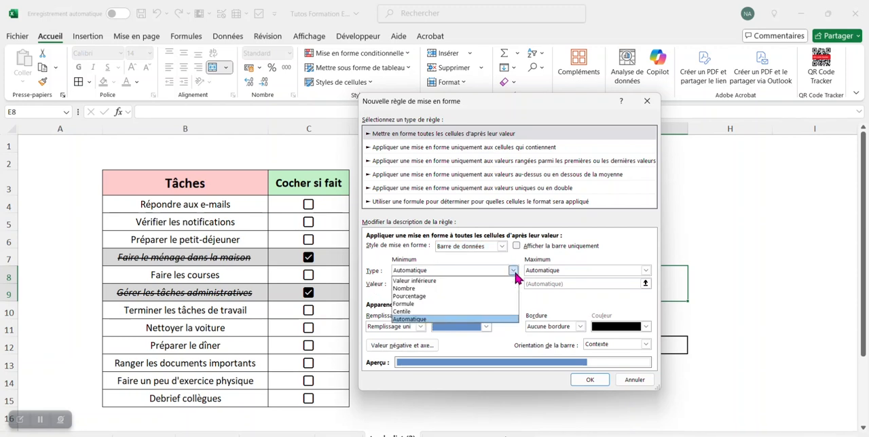
click(459, 289)
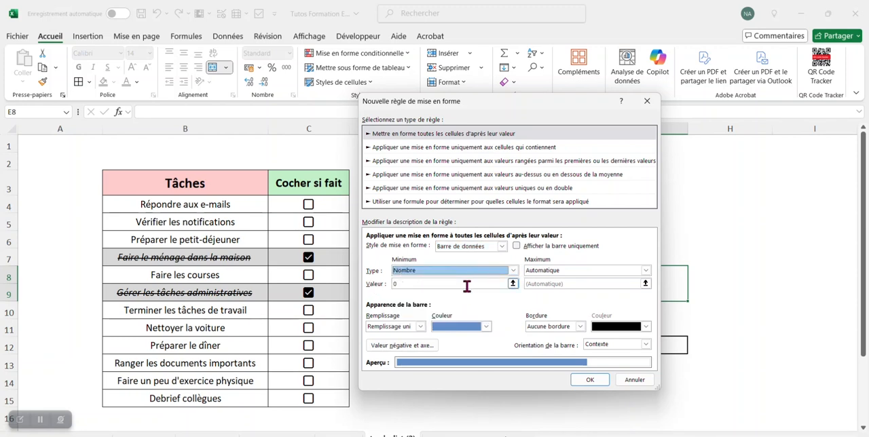
click(416, 283)
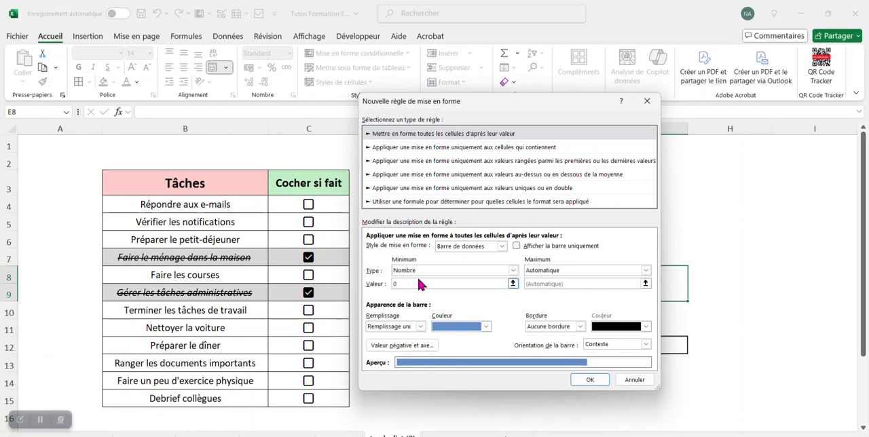
- Set the data bar's maximum to type Nombre with the value =nbval($B$4:$B$15)
click(645, 270)
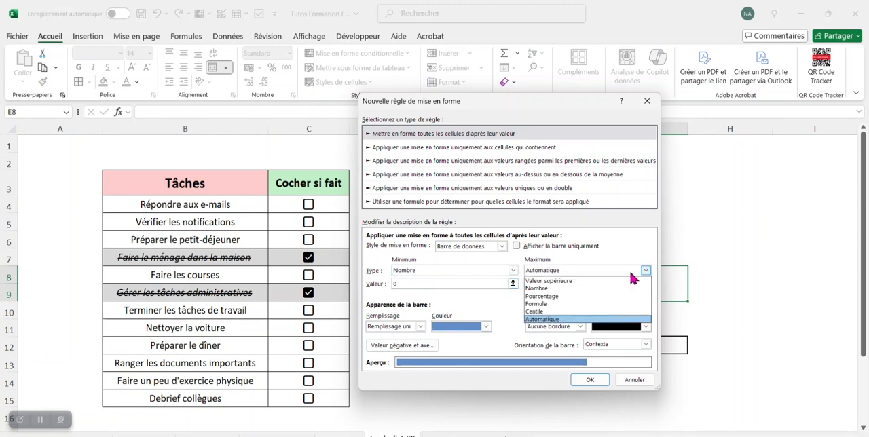
click(589, 288)
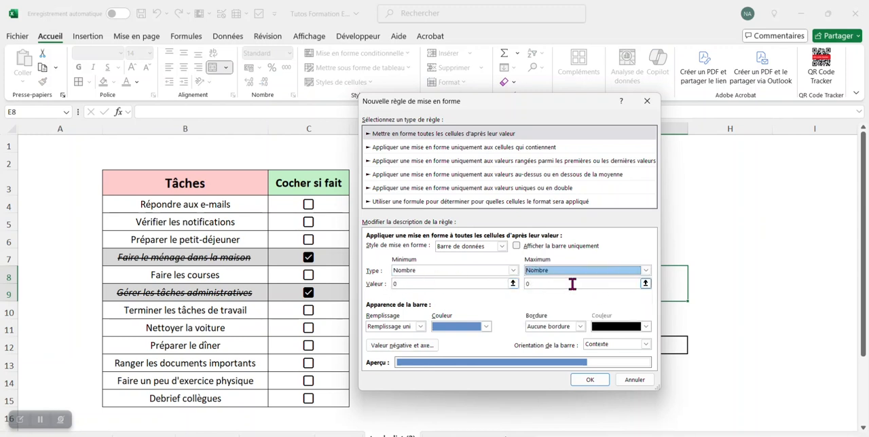
click(573, 283)
key(BackSpace)
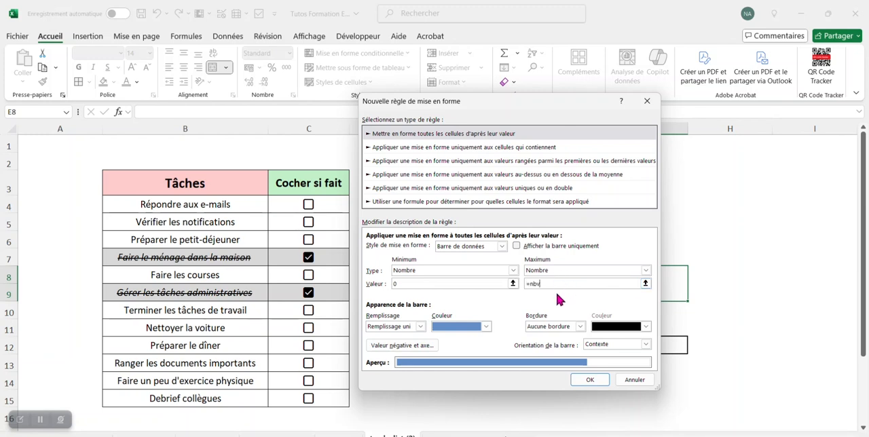
text(()
drag(232, 202, 247, 401)
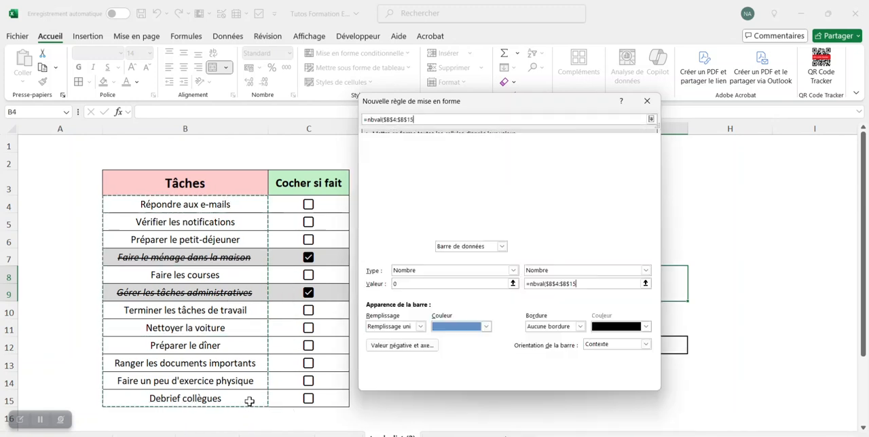
text())
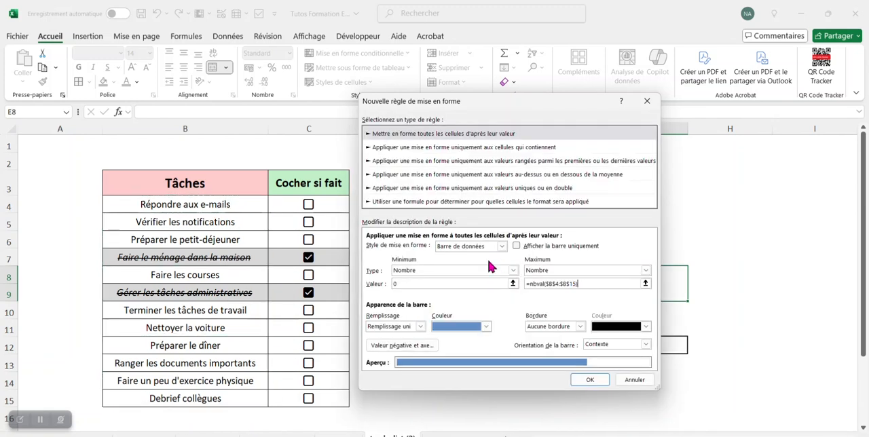
- Give the data bar a gradient fill (Dégradé) in standard red and apply the rule
click(421, 327)
click(417, 345)
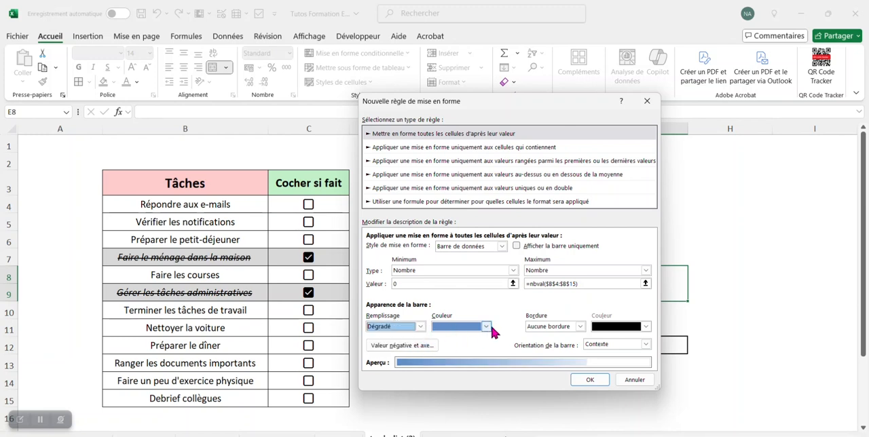
click(487, 328)
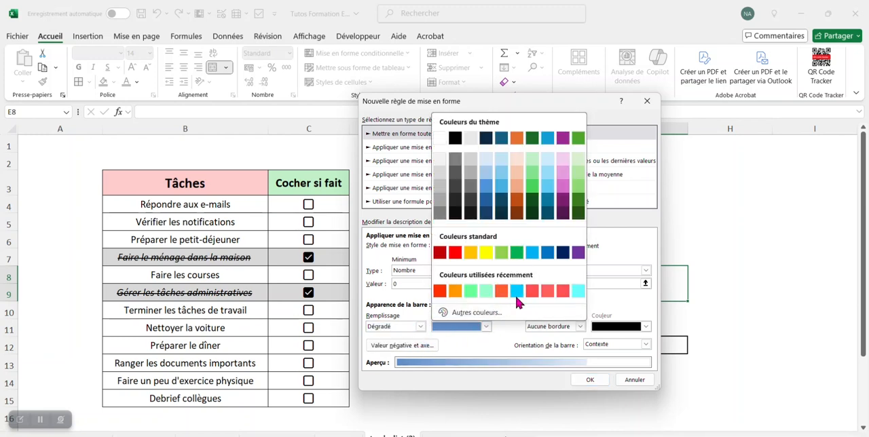
click(496, 313)
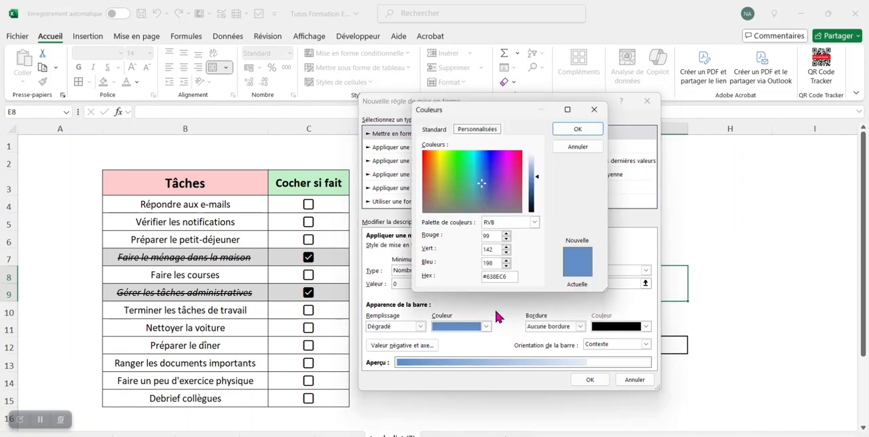
click(435, 130)
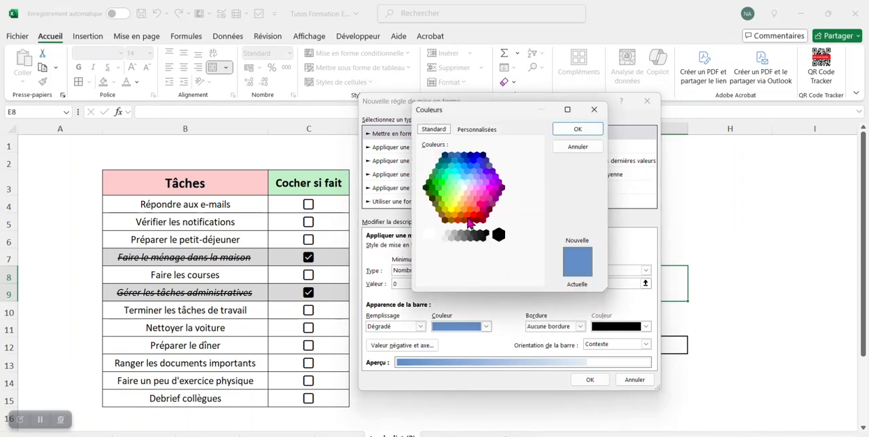
click(467, 216)
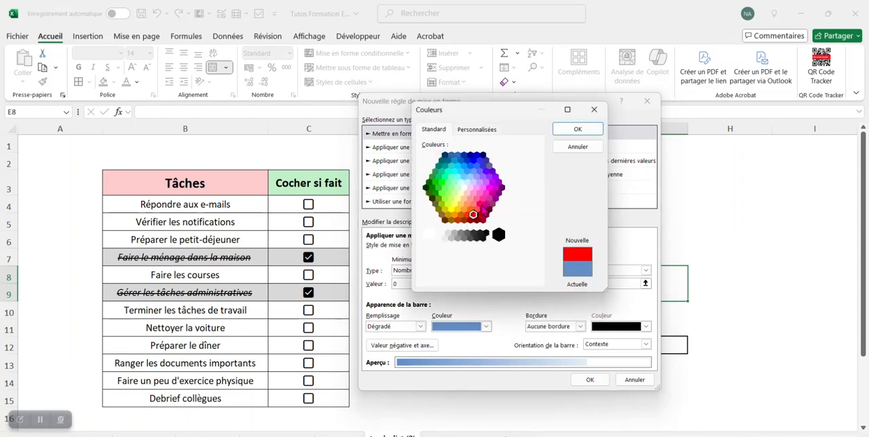
click(577, 129)
click(591, 380)
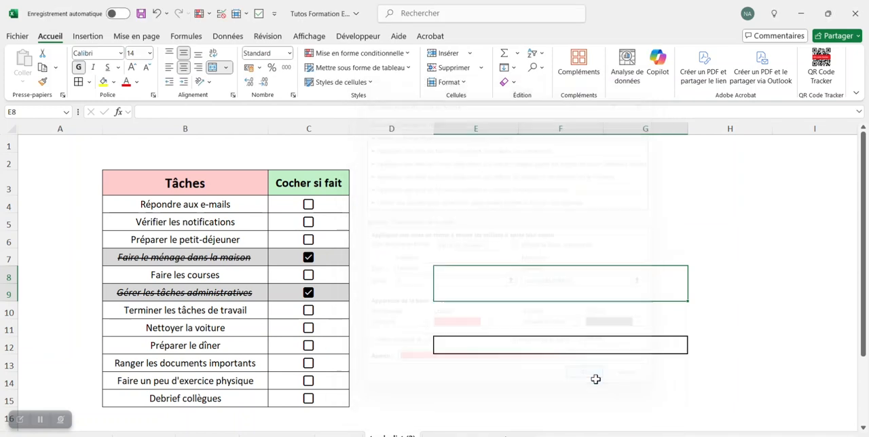
click(607, 380)
- Count the ticked checkboxes in merged cell E8 with the formula =NB.SI(C4:C15;"=vrai")
click(578, 332)
click(575, 288)
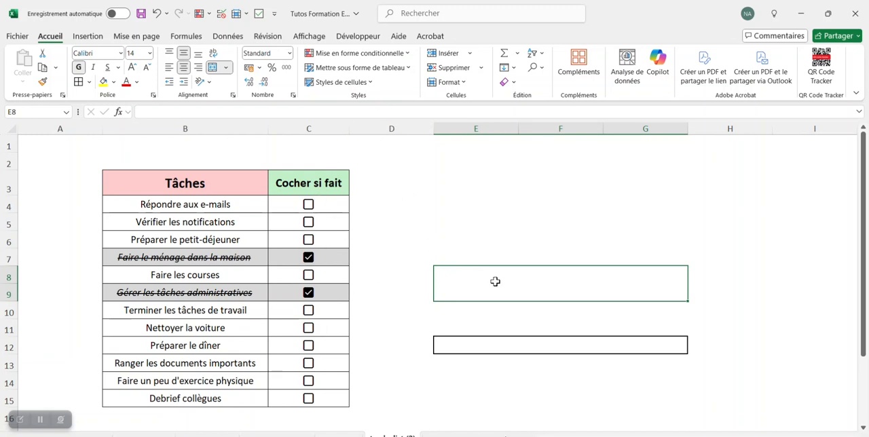
click(319, 111)
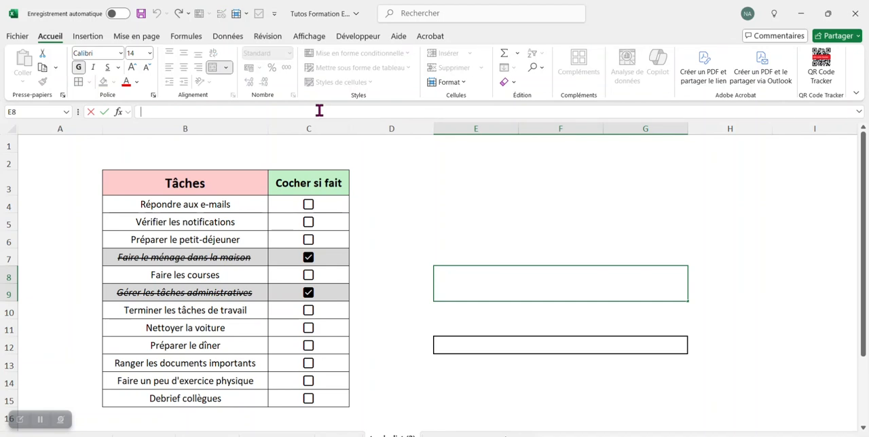
text(=nb)
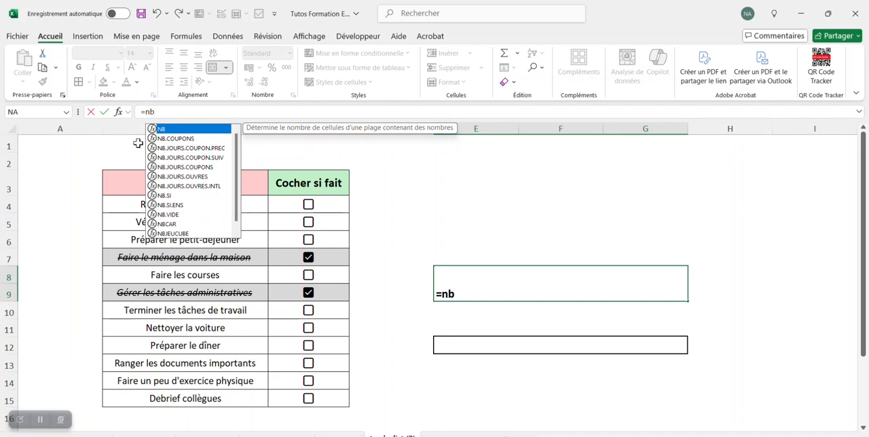
double_click(174, 195)
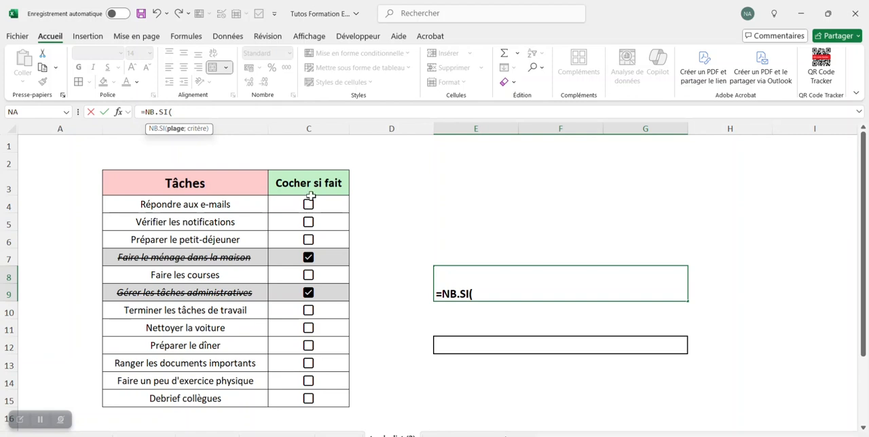
drag(324, 201, 329, 397)
text(;"=vrai)
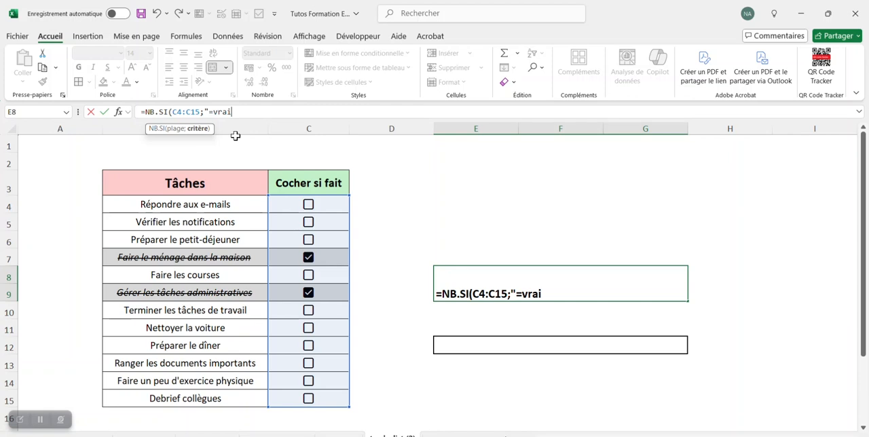
text("))
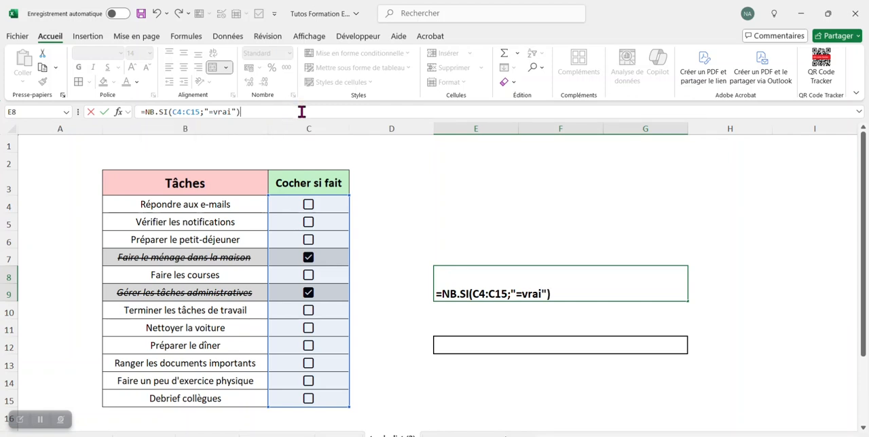
key(Return)
click(594, 209)
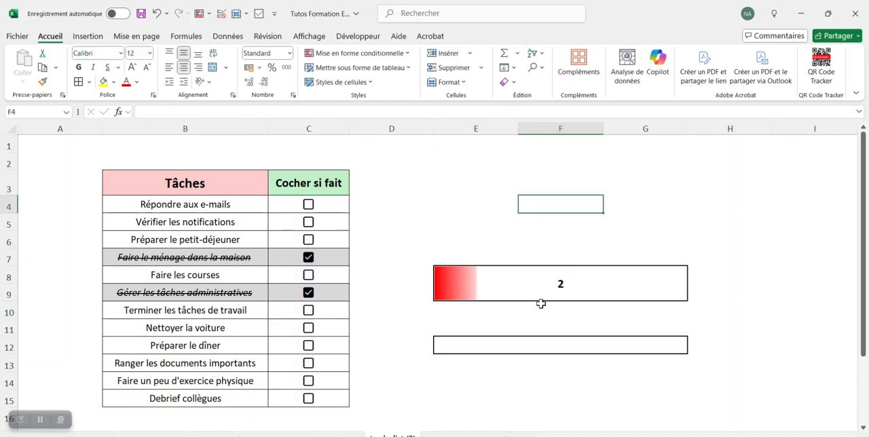
click(545, 286)
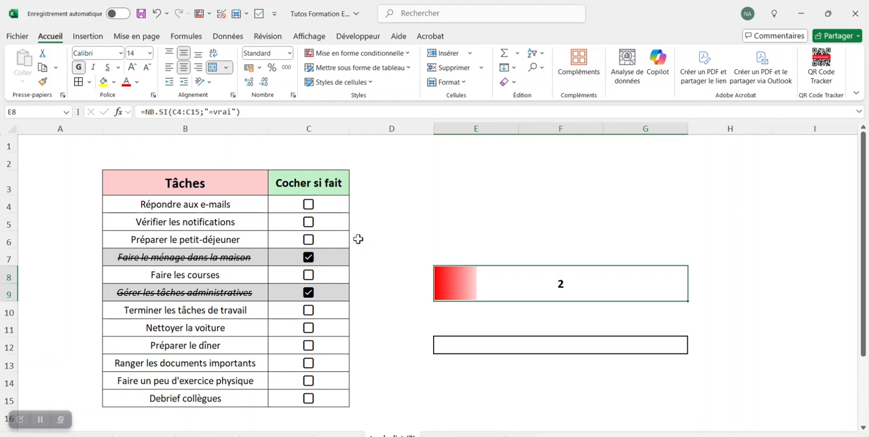
- Count the listed tasks in cell E5 with the formula =NBVAL(B4:B15)
click(491, 218)
text(=)
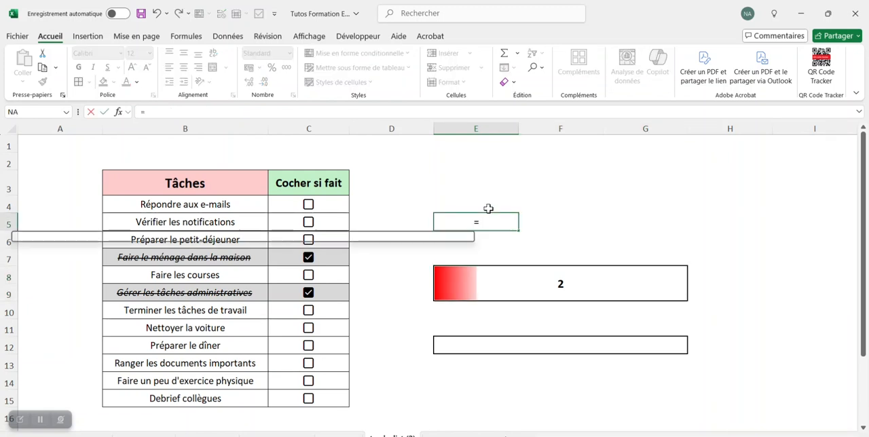
text(nbv)
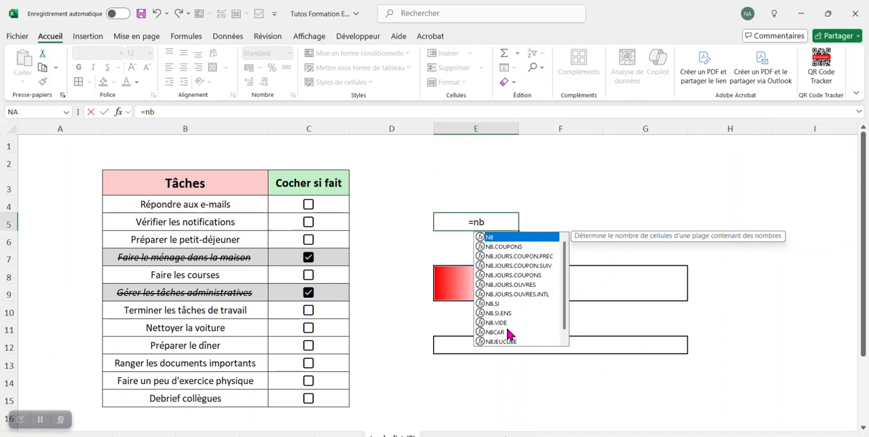
double_click(508, 237)
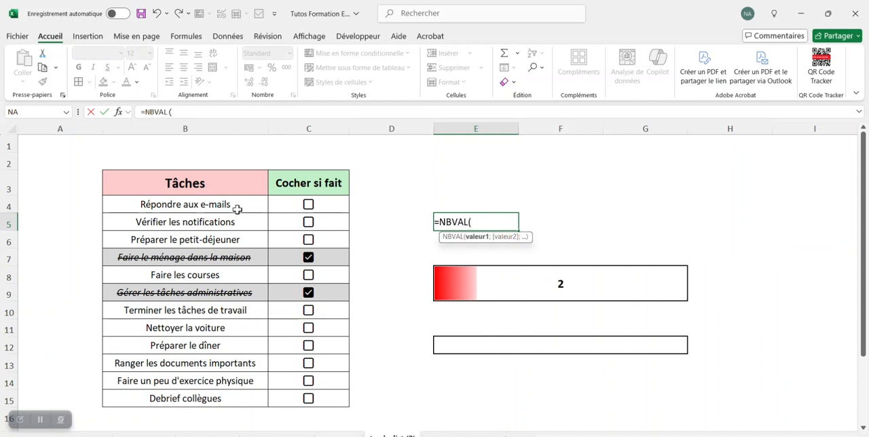
drag(235, 204, 239, 397)
key(Return)
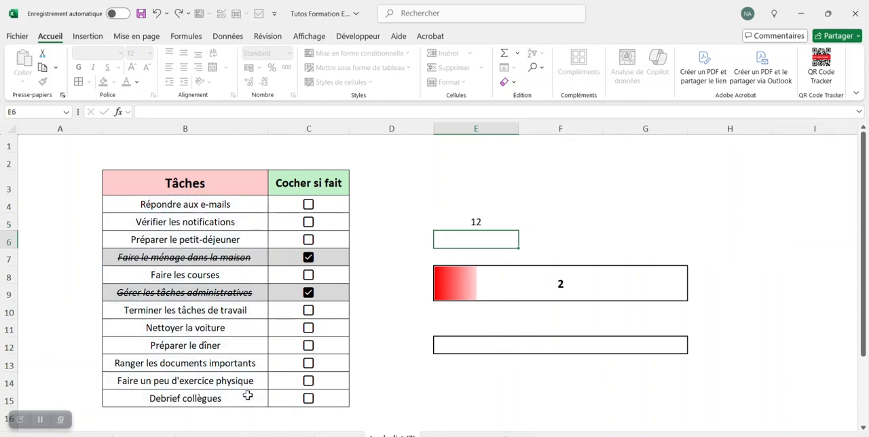
click(507, 225)
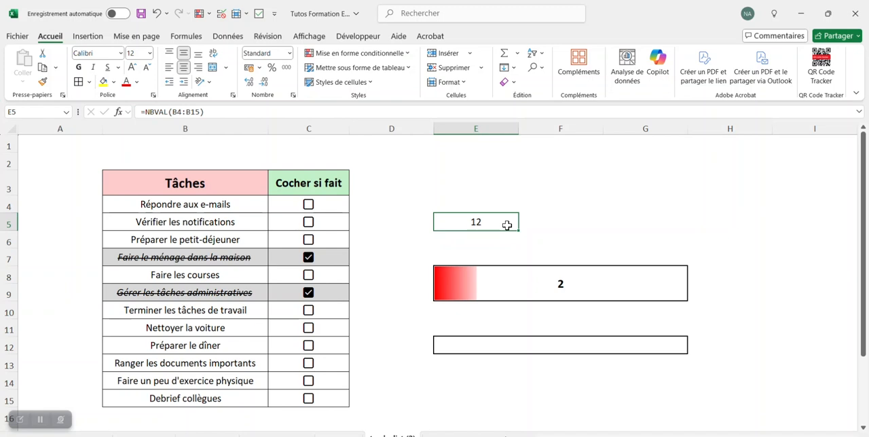
- Clear the task count formula from cell E5
click(545, 286)
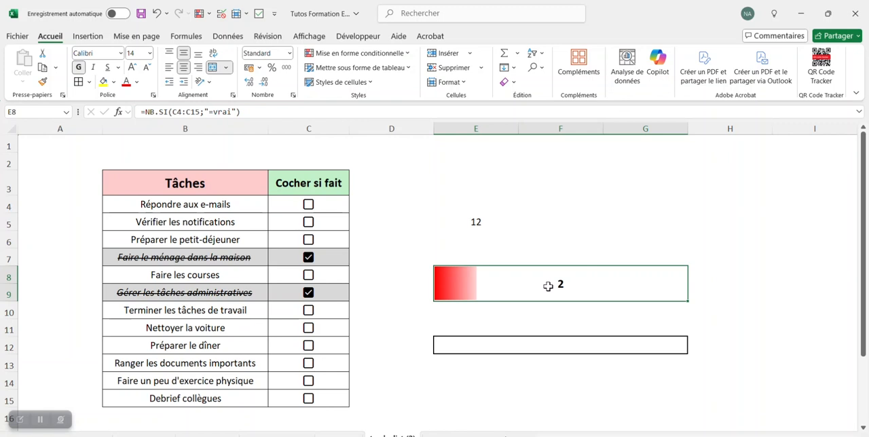
click(524, 321)
click(480, 225)
click(509, 345)
click(529, 378)
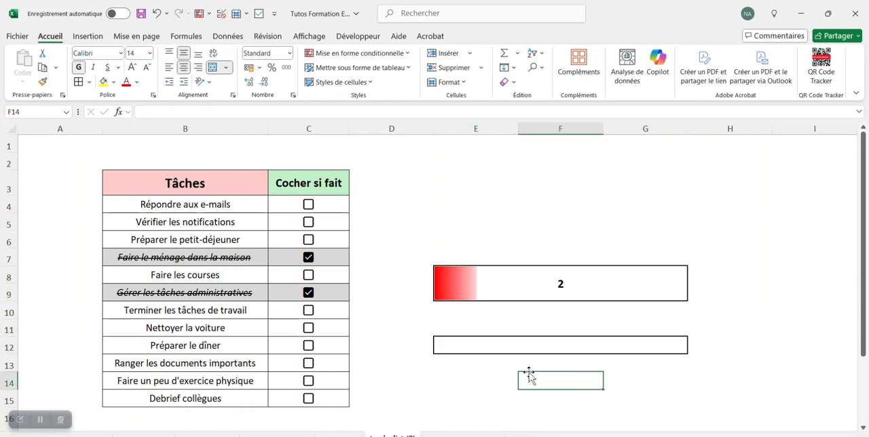
- Start a formula in merged cell E12 with the text ="Plus que "&
click(529, 341)
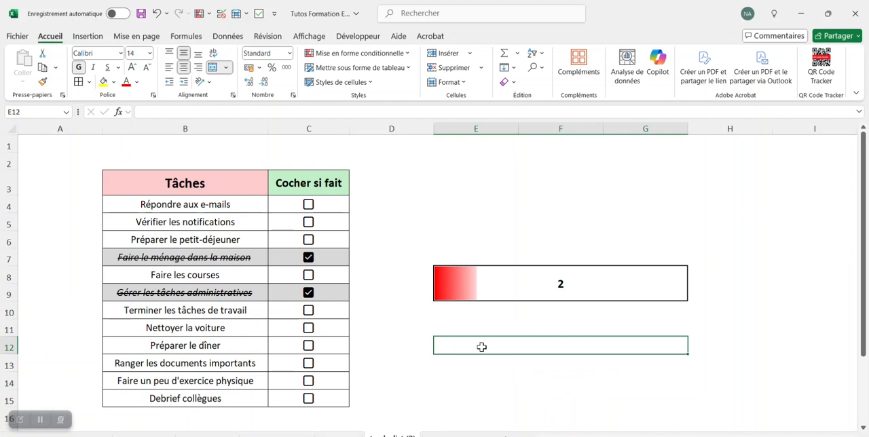
click(274, 111)
click(607, 362)
click(596, 348)
click(297, 111)
text(=)
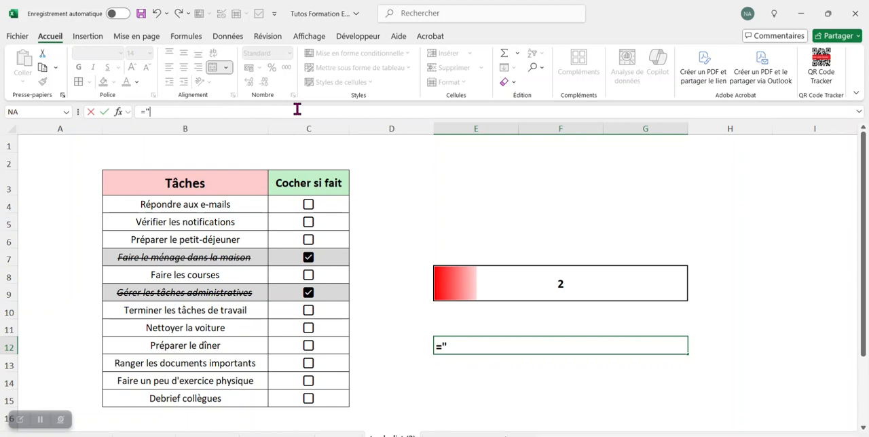
key(Caps_Lock)
text("P)
key(Caps_Lock)
text(lus)
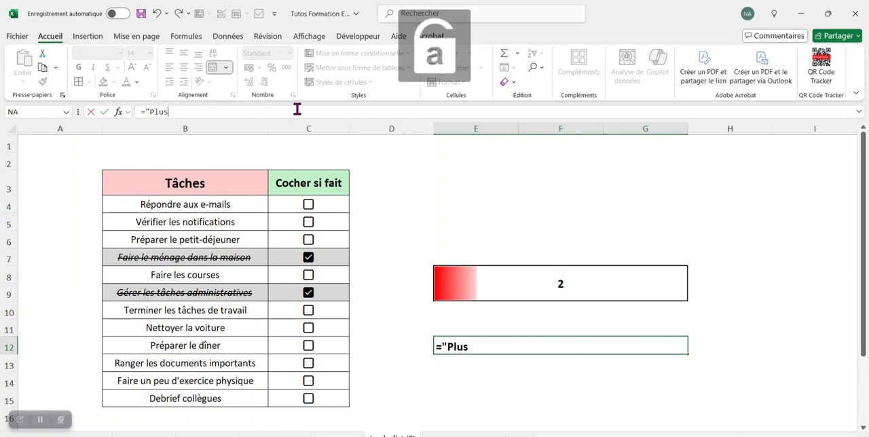
text( que "&)
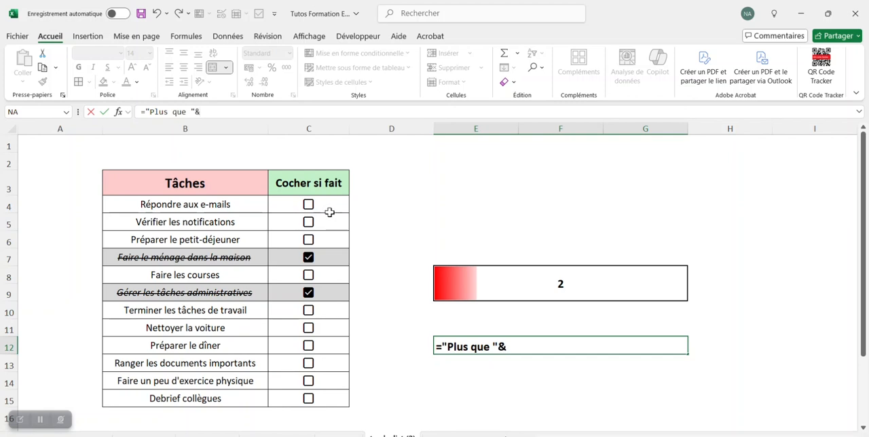
- Extend the E12 formula with NB.SI(C4:C15;"=faux") to count the unticked checkboxes
text(nb)
double_click(238, 197)
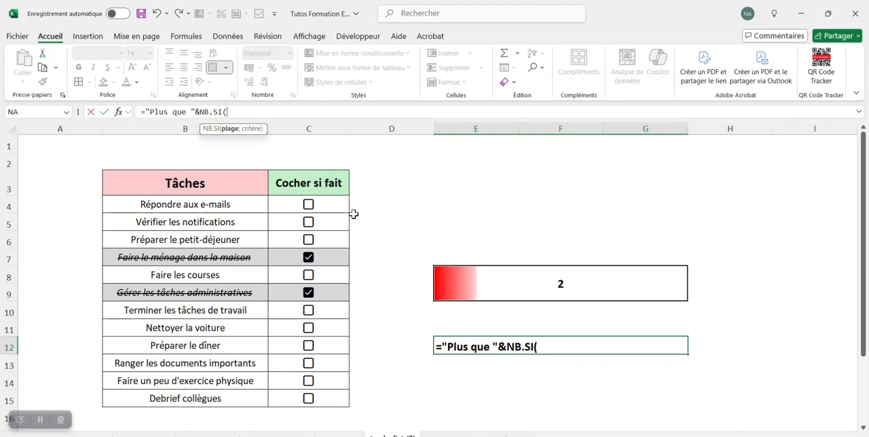
drag(321, 201, 322, 395)
text(;)
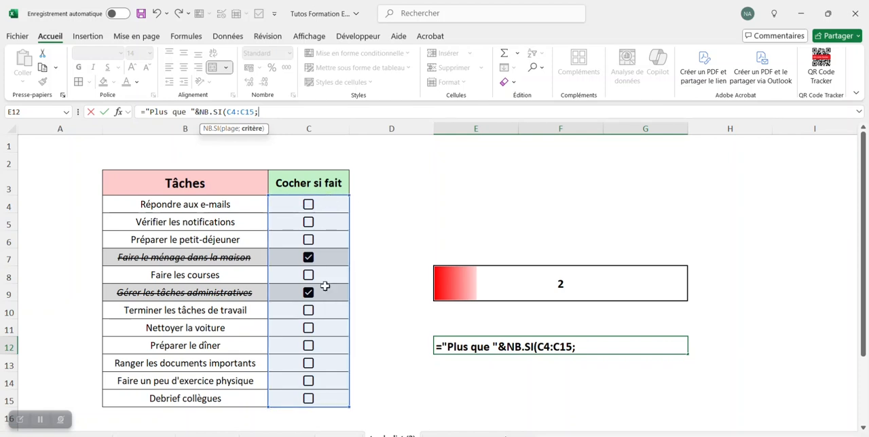
text("=faux)
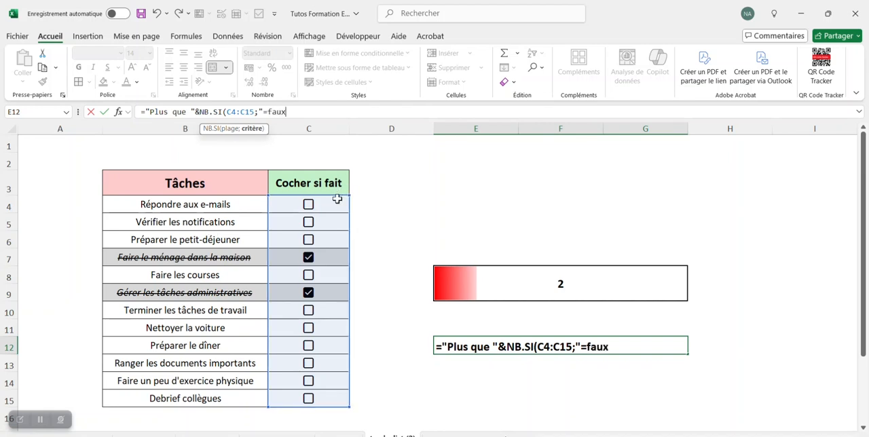
text(")&)
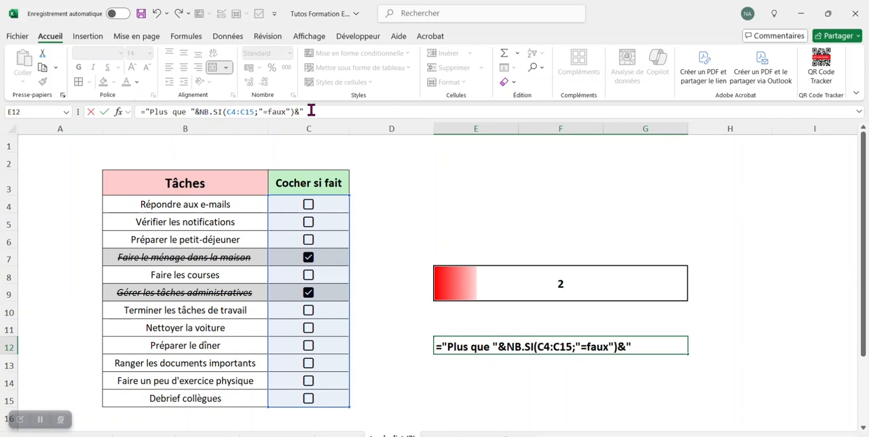
- Complete the E12 formula by joining the text " tâches à effectuer" with &, and enter it
text(tâches à effectuer")
key(Return)
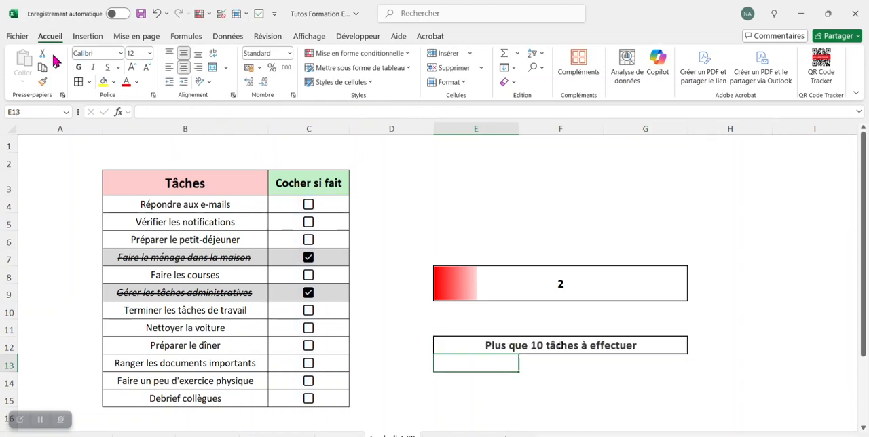
click(578, 343)
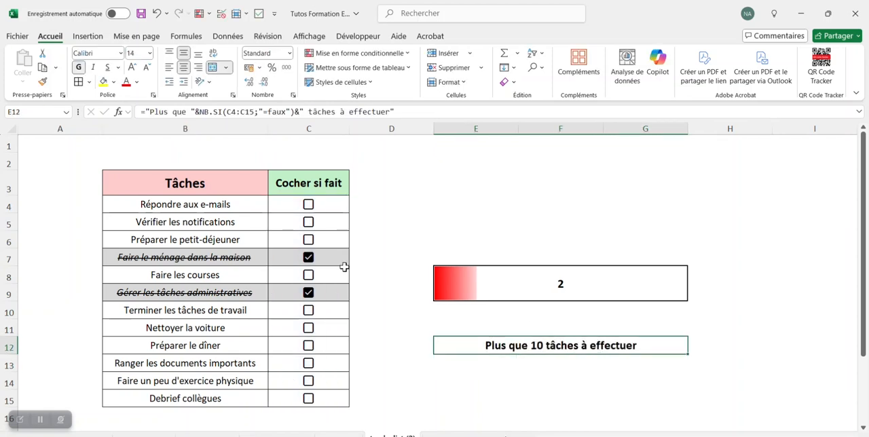
click(489, 221)
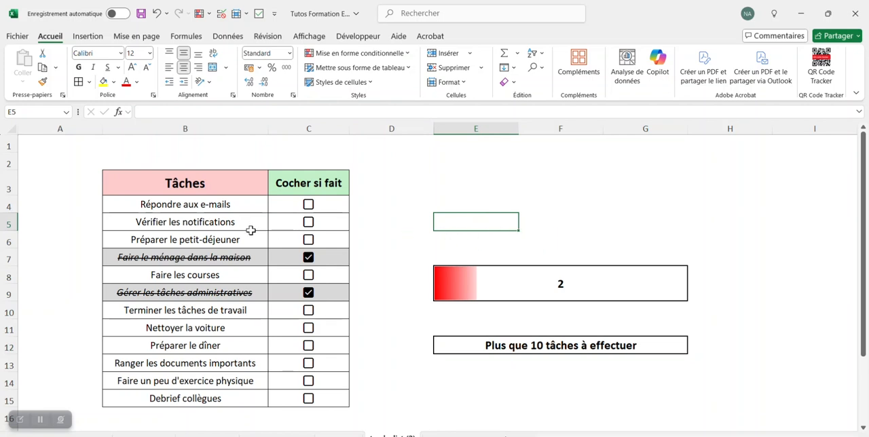
drag(246, 204, 243, 401)
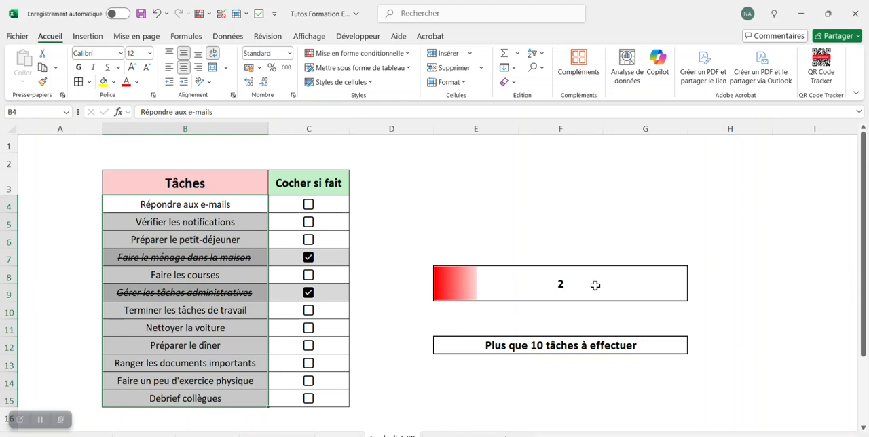
click(595, 285)
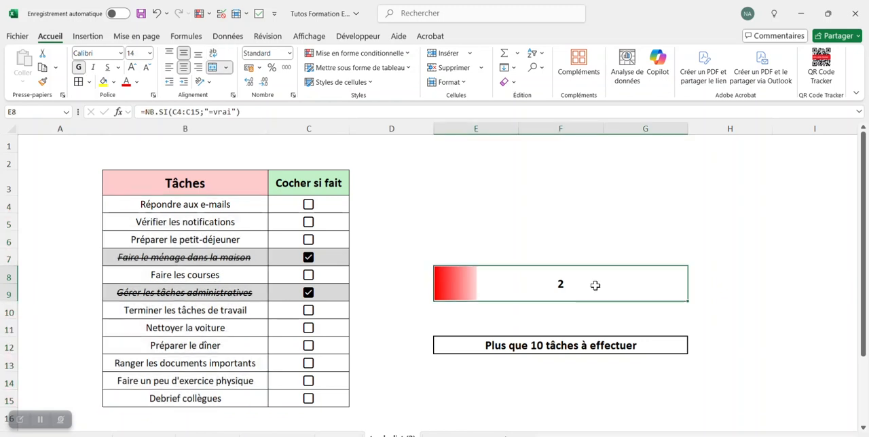
click(563, 347)
click(547, 375)
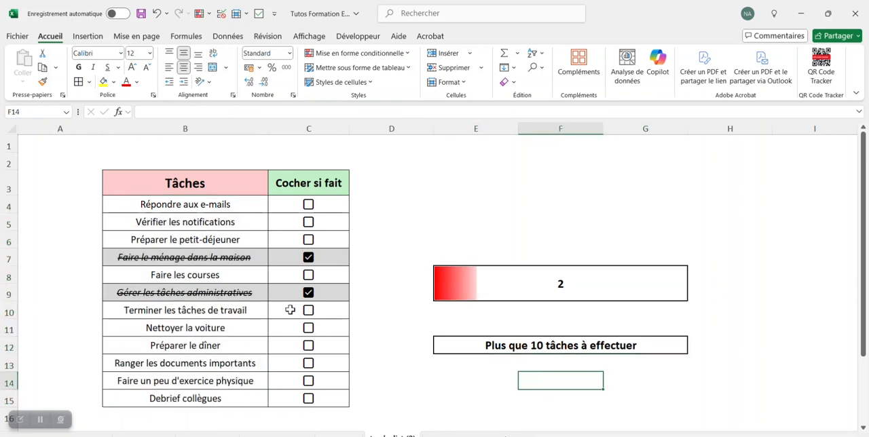
- Tick the task checkboxes in C11, C5, C14, C12, C10 and C15 to test the progress bar and remaining-task message
click(308, 328)
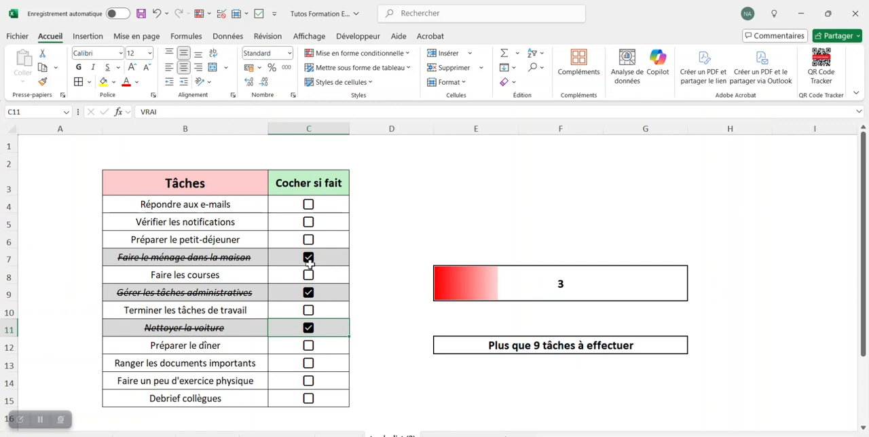
click(309, 222)
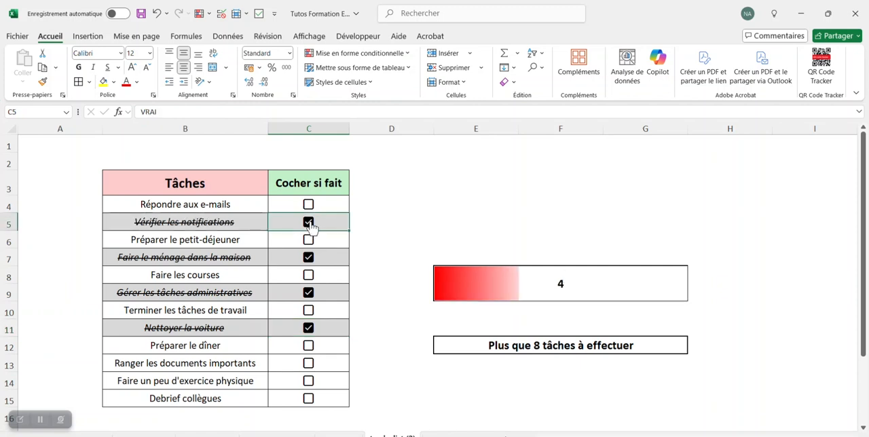
click(309, 381)
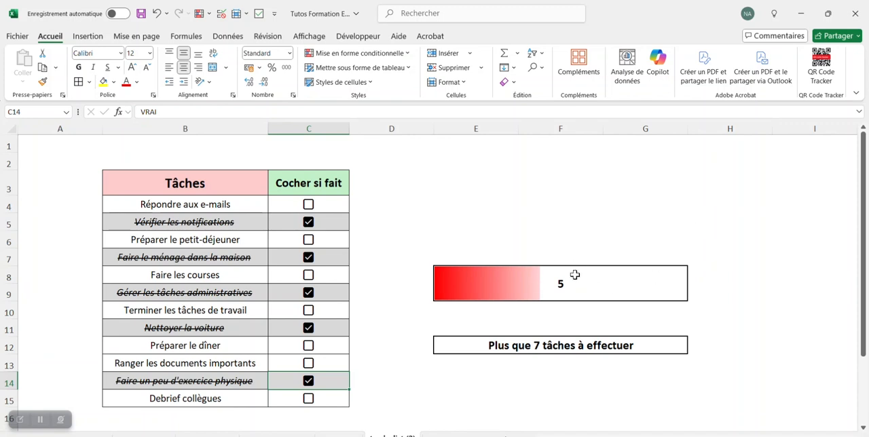
click(309, 346)
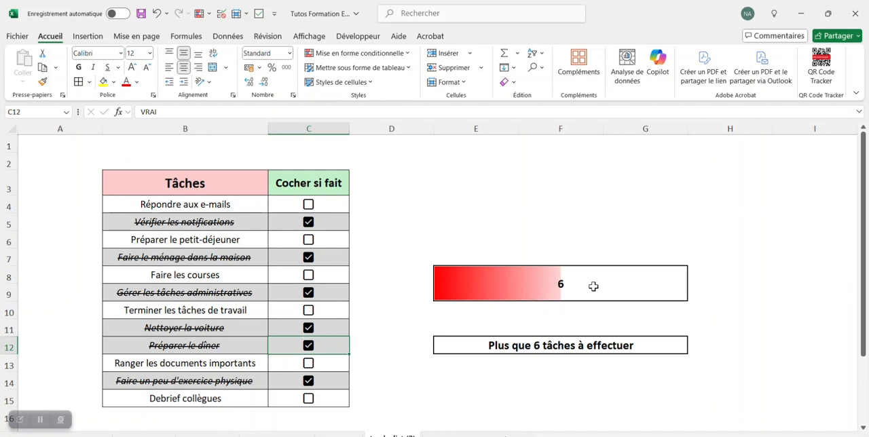
click(309, 313)
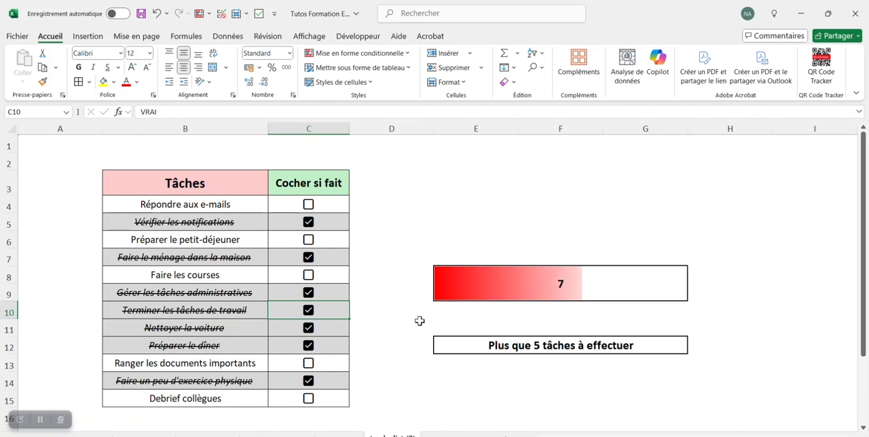
click(310, 402)
click(310, 401)
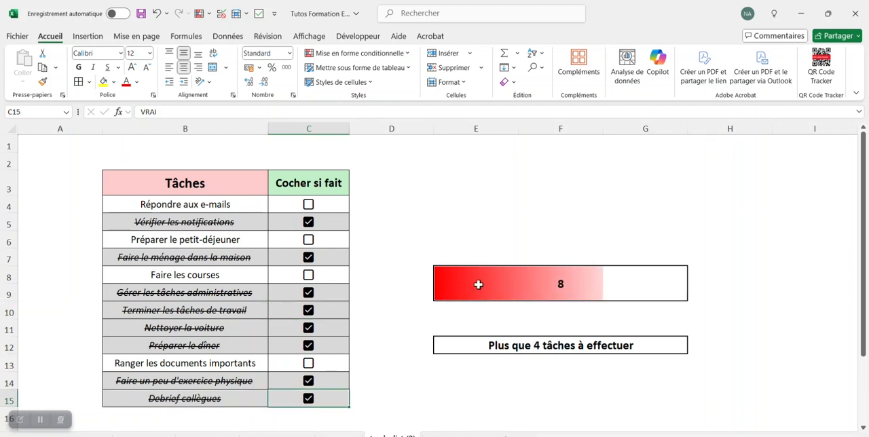